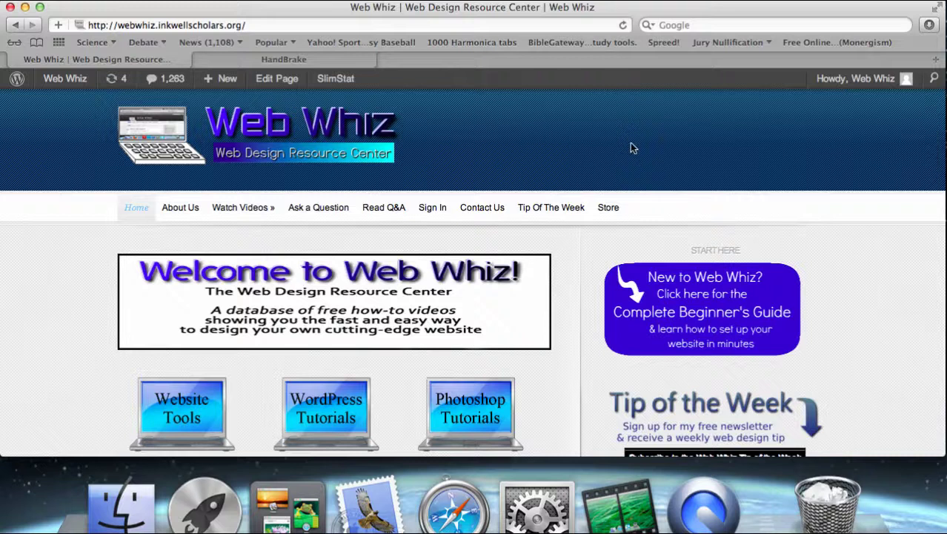
- Play Great Depression Opening.mov briefly in QuickTime Player, pause it and close the video
{"action": "left_click", "coordinate": [696, 504]}
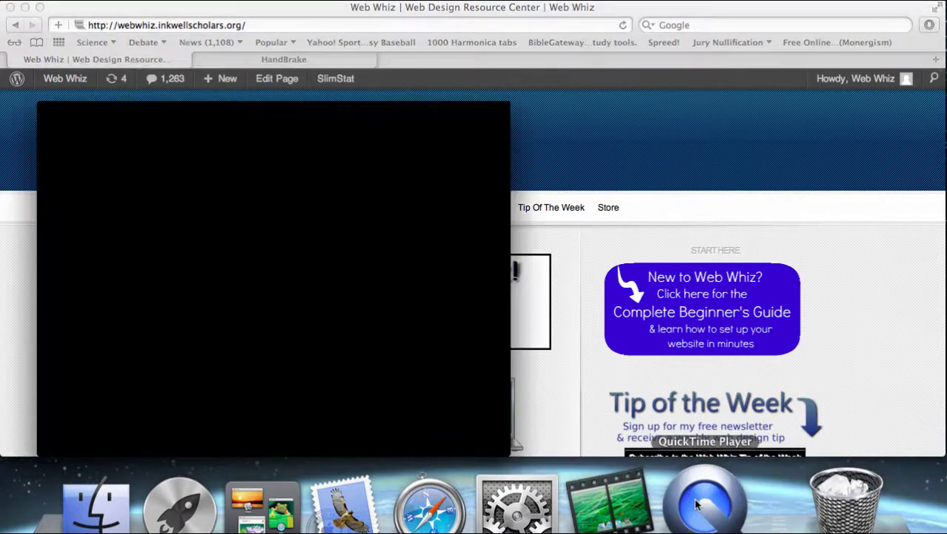
{"action": "left_click", "coordinate": [279, 396]}
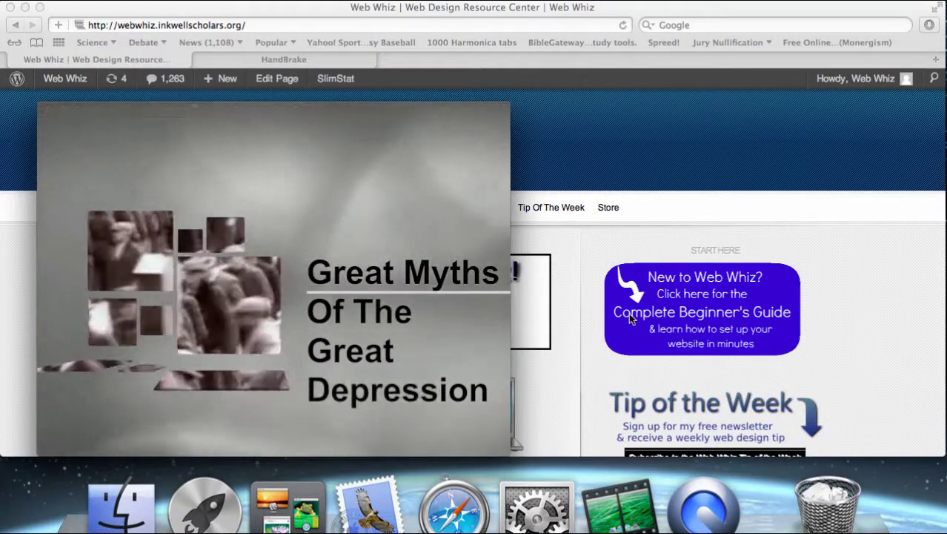
{"action": "left_click", "coordinate": [278, 396]}
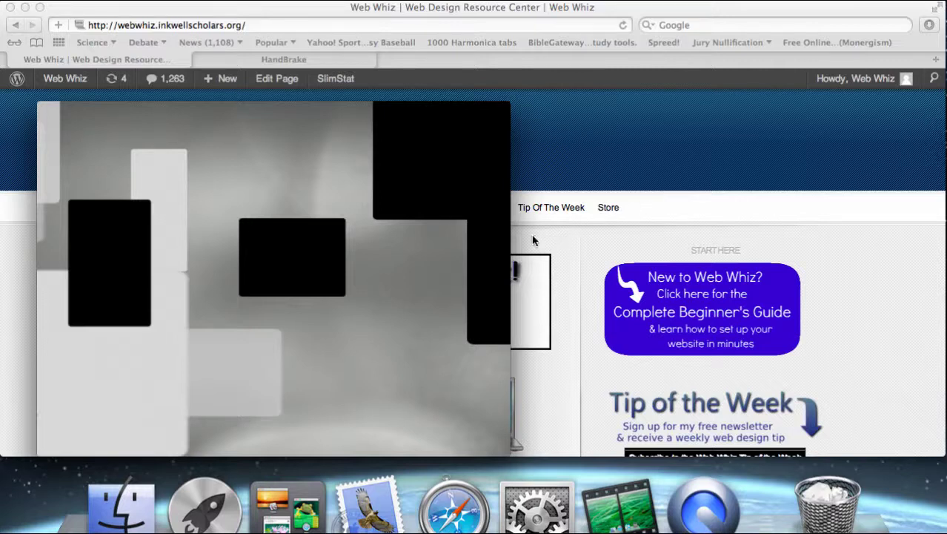
{"action": "mouse_move", "coordinate": [465, 250]}
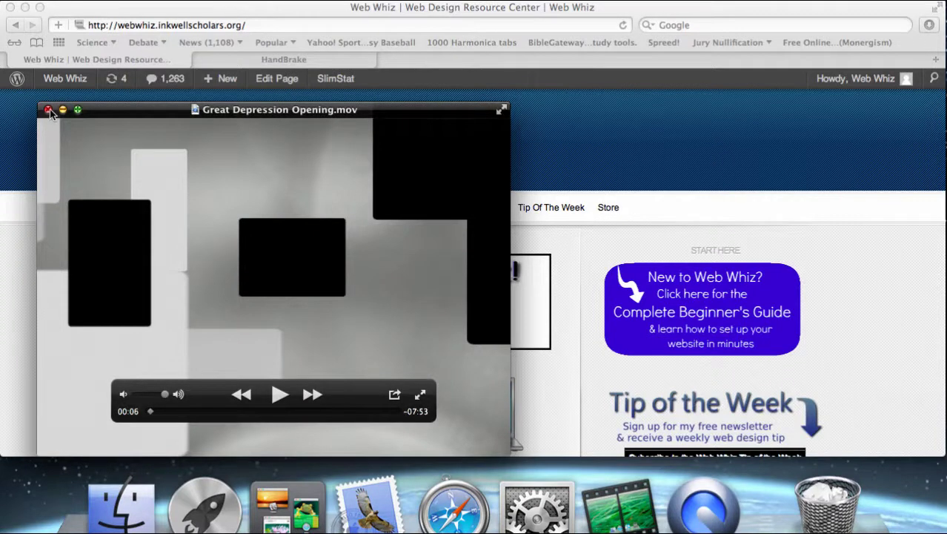
{"action": "left_click", "coordinate": [49, 110]}
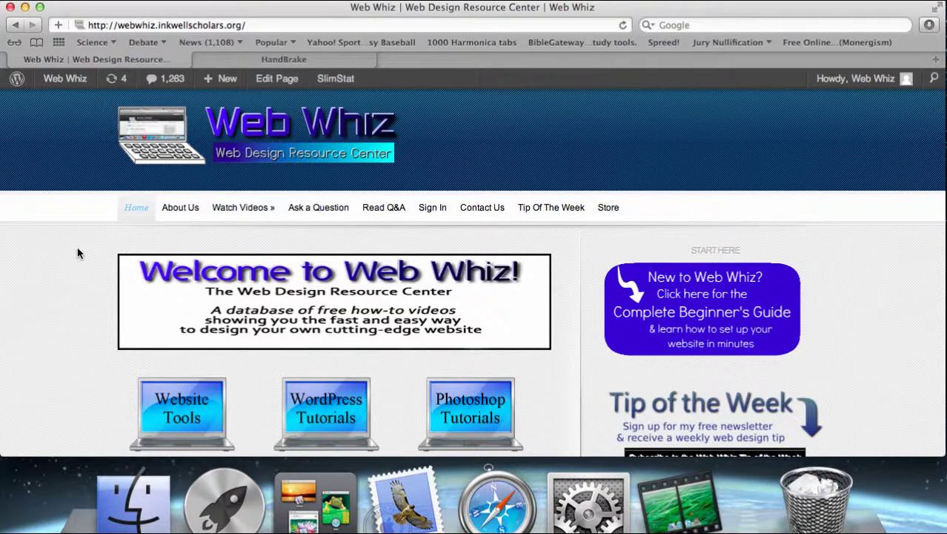
- Open the HandBrake website's download page in Safari and examine the versions offered for each operating system
{"action": "left_click", "coordinate": [307, 58]}
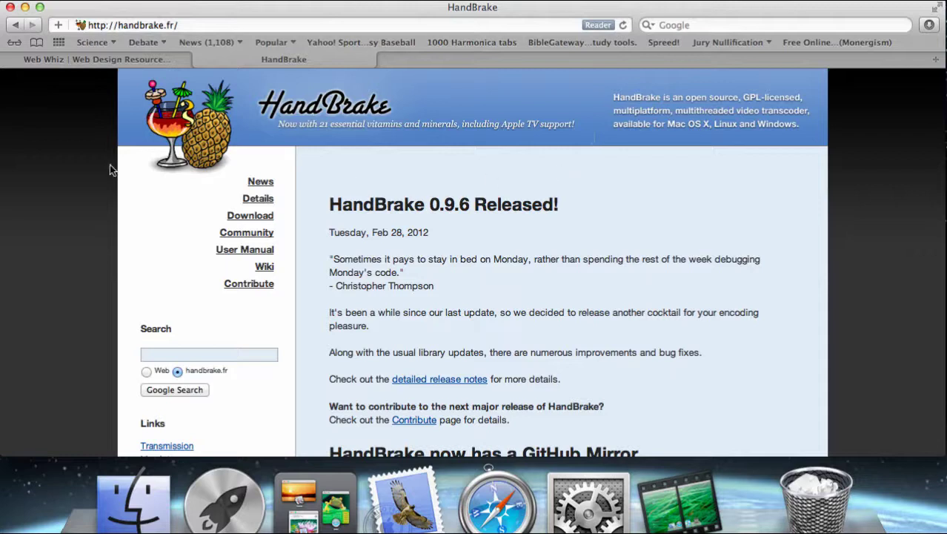
{"action": "left_click", "coordinate": [254, 222]}
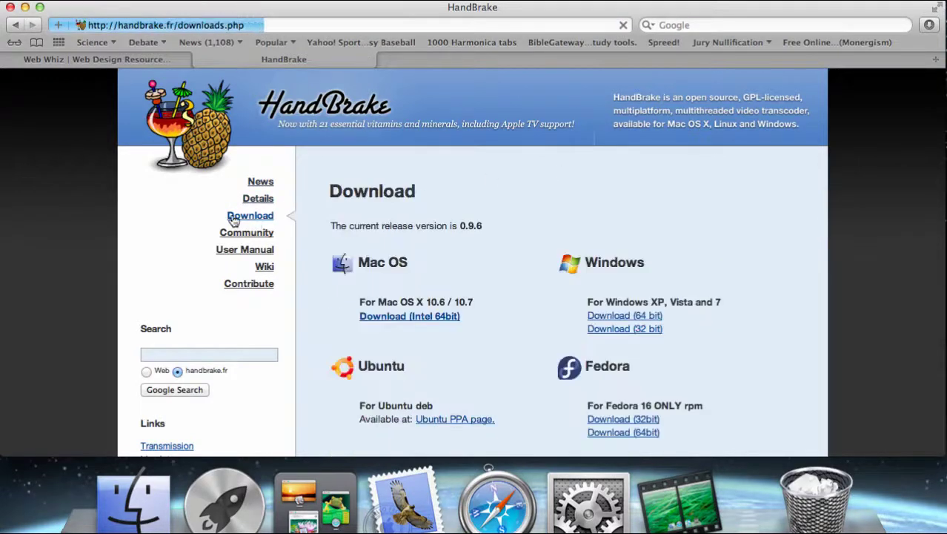
{"action": "scroll", "coordinate": [375, 233], "scroll_direction": "down", "scroll_amount": 1}
{"action": "scroll", "coordinate": [375, 238], "scroll_direction": "down", "scroll_amount": 2}
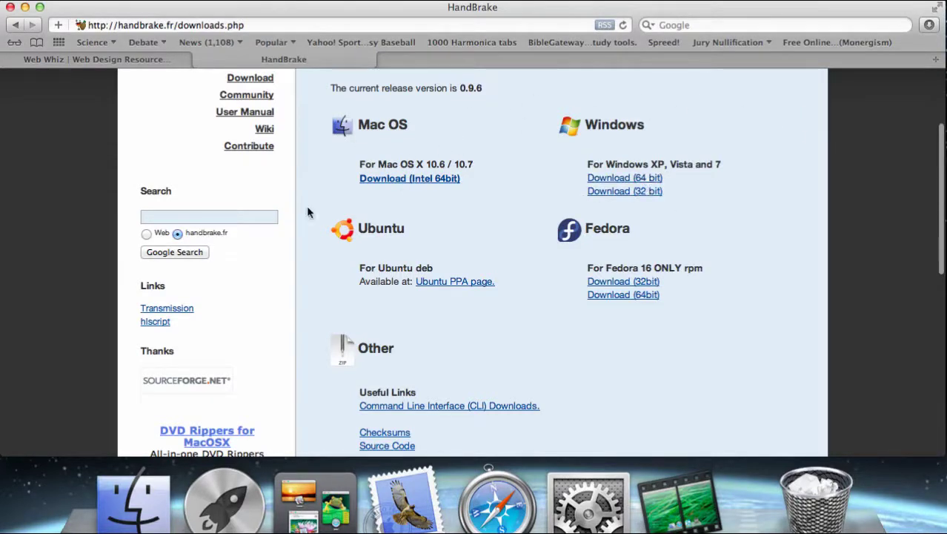
- Launch HandBrake from Finder and load Great Depression Opening.mov from the home folder as the source video
{"action": "left_click", "coordinate": [133, 496]}
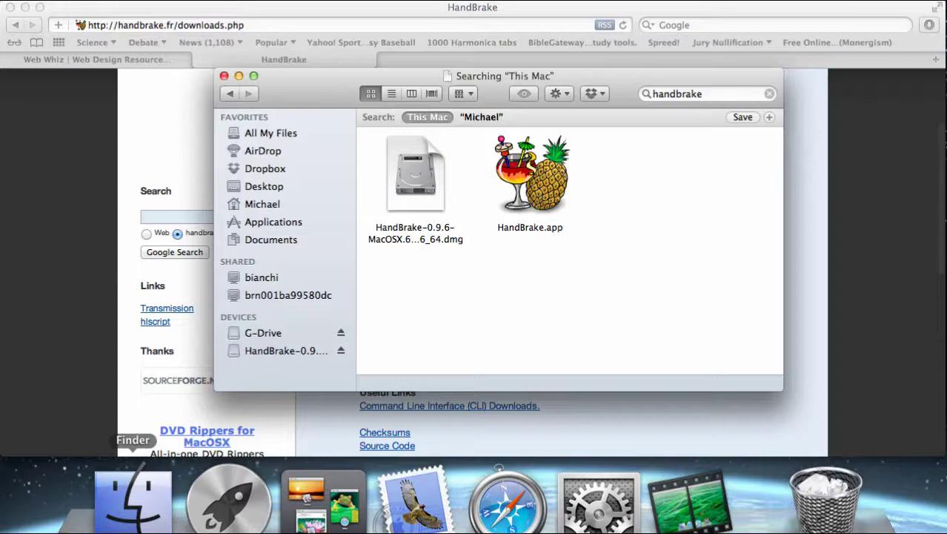
{"action": "double_click", "coordinate": [548, 193]}
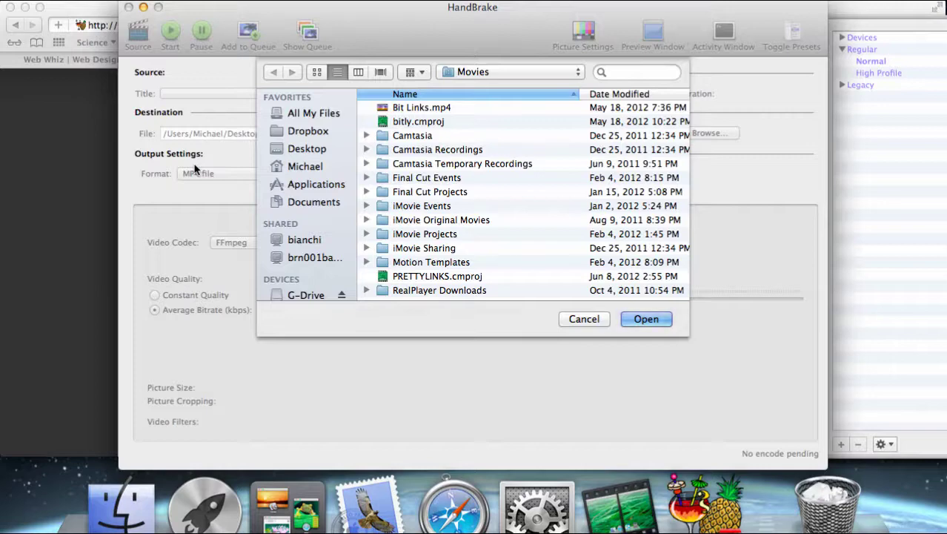
{"action": "left_click", "coordinate": [306, 166]}
{"action": "scroll", "coordinate": [445, 220], "scroll_direction": "down", "scroll_amount": 5}
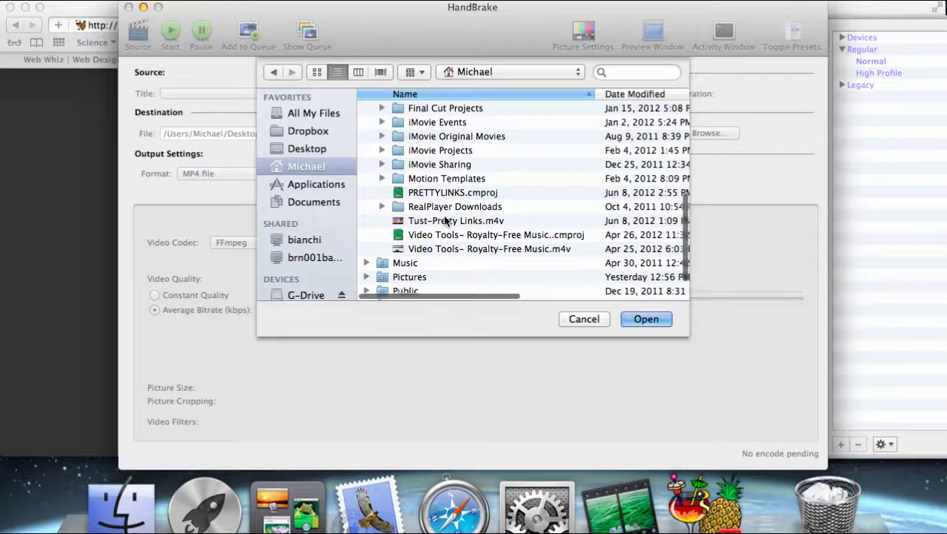
{"action": "scroll", "coordinate": [445, 220], "scroll_direction": "down", "scroll_amount": 1}
{"action": "scroll", "coordinate": [445, 220], "scroll_direction": "up", "scroll_amount": 6}
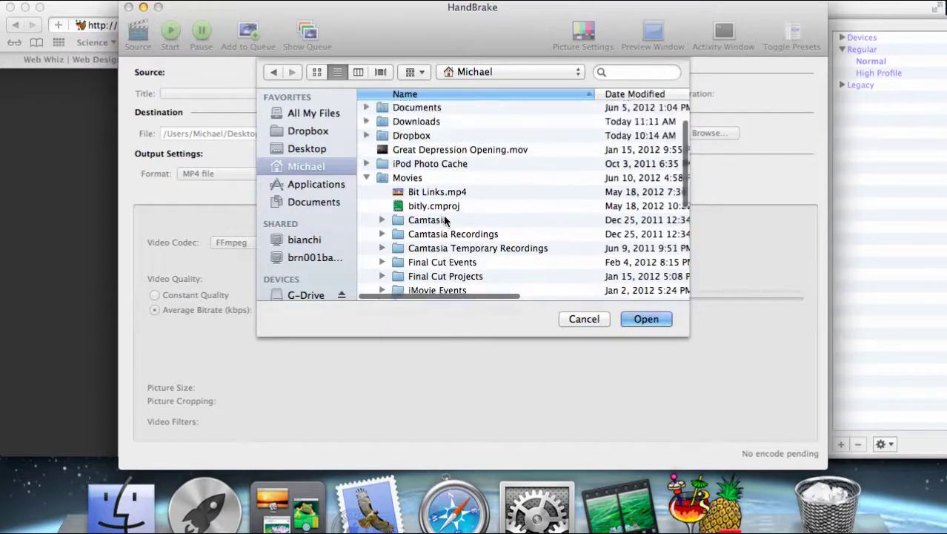
{"action": "scroll", "coordinate": [449, 193], "scroll_direction": "up", "scroll_amount": 3}
{"action": "left_click", "coordinate": [456, 186]}
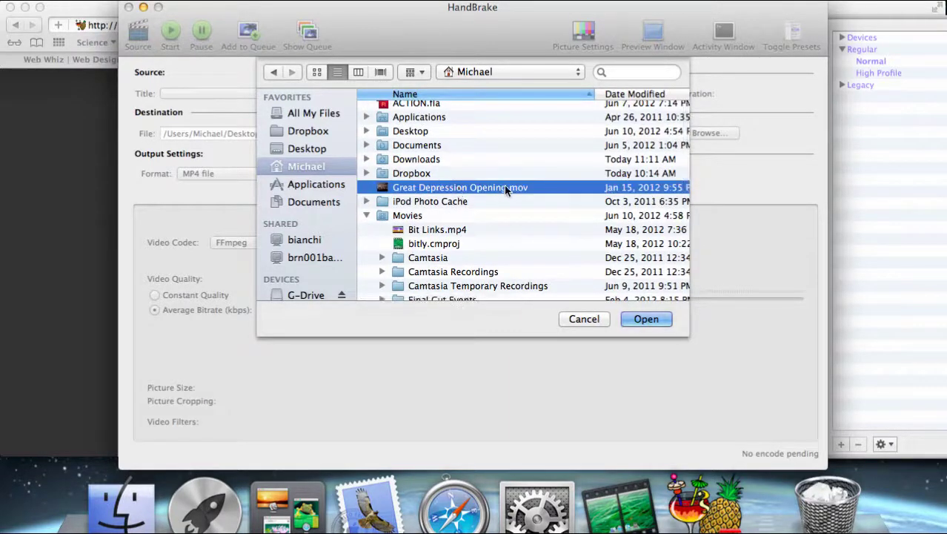
{"action": "scroll", "coordinate": [506, 187], "scroll_direction": "right", "scroll_amount": 5}
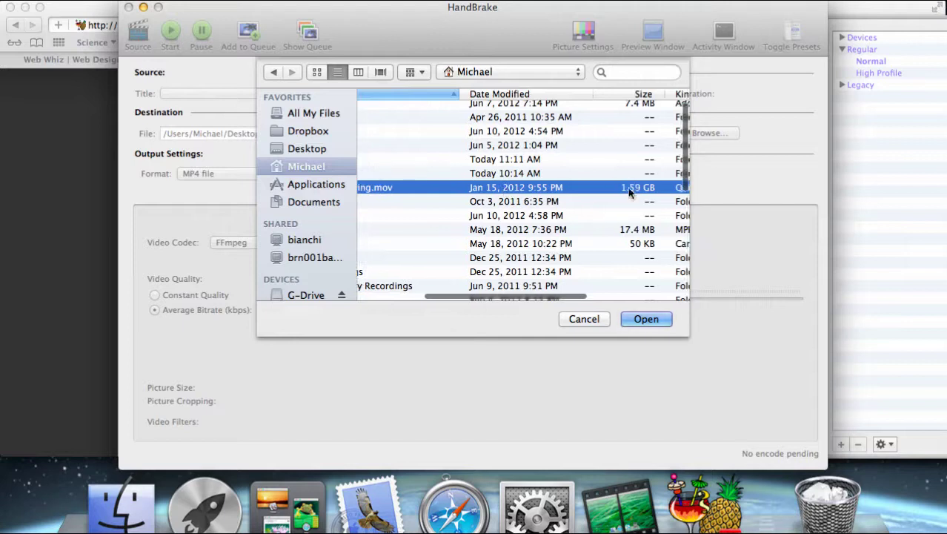
{"action": "left_click", "coordinate": [641, 320]}
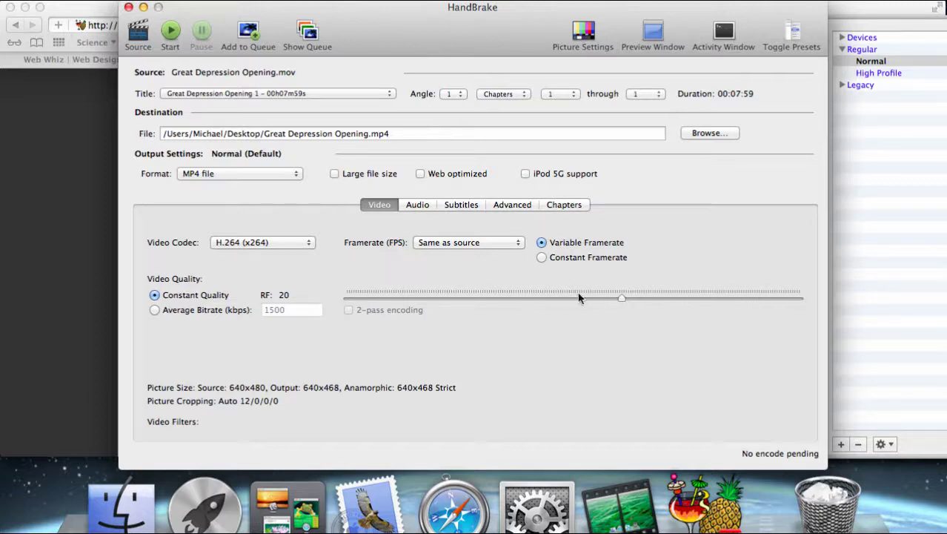
- Keep the framerate at Same as source and the video codec at H.264 (x264)
{"action": "left_click", "coordinate": [481, 243]}
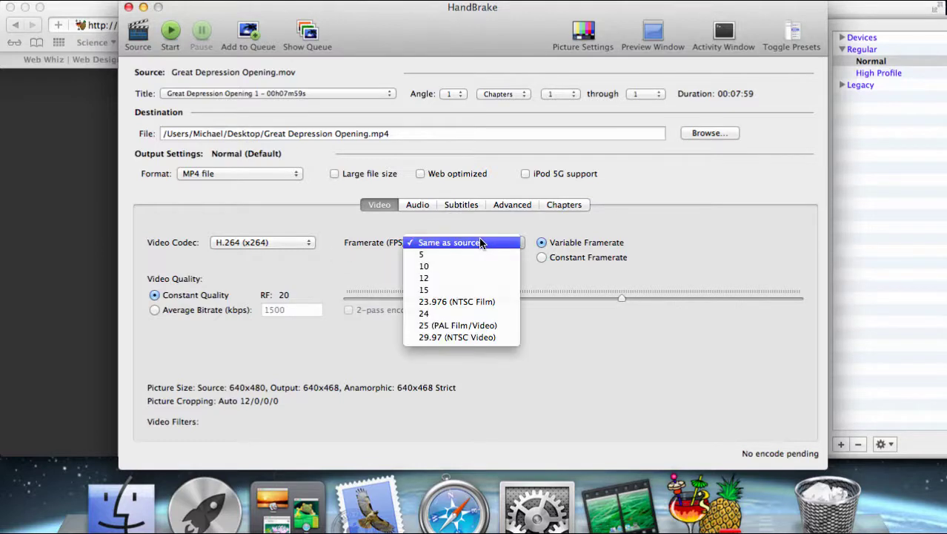
{"action": "left_click", "coordinate": [440, 244]}
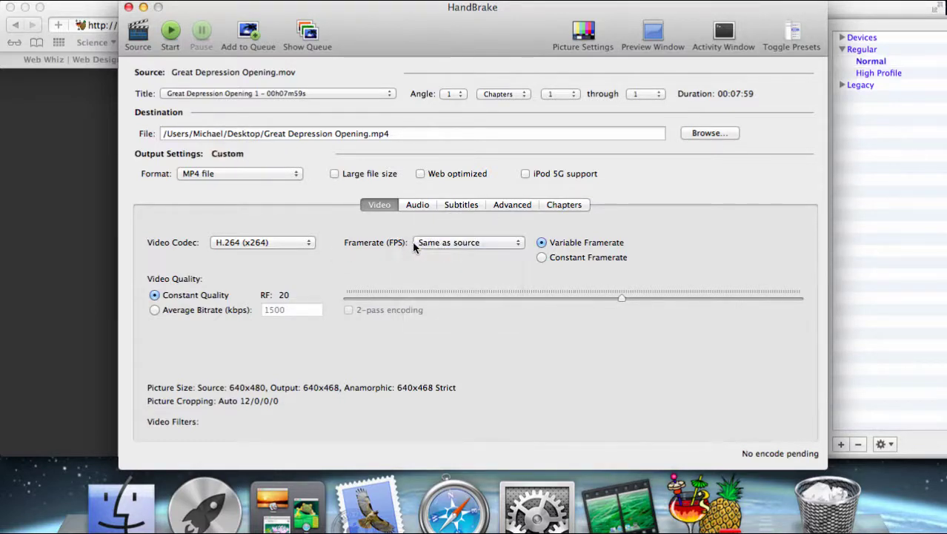
{"action": "left_click", "coordinate": [277, 243]}
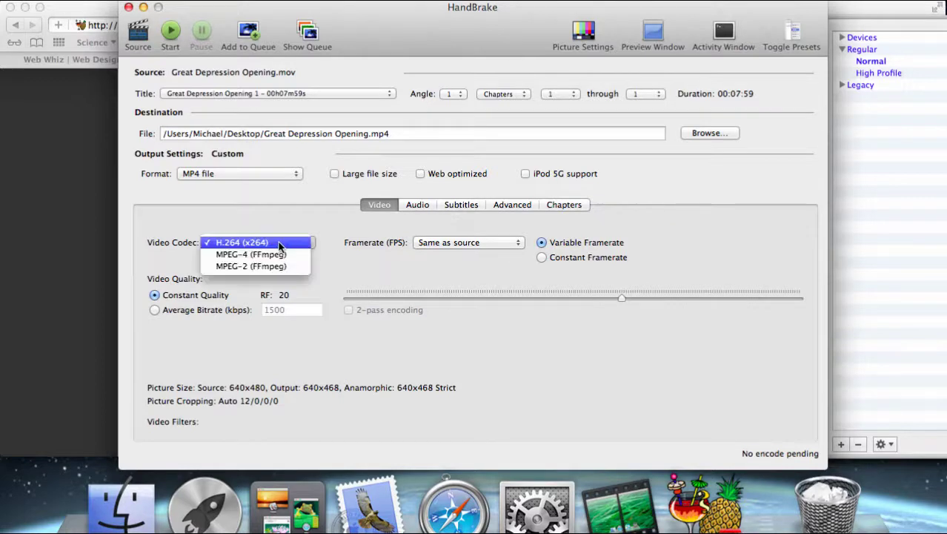
{"action": "left_click", "coordinate": [245, 242]}
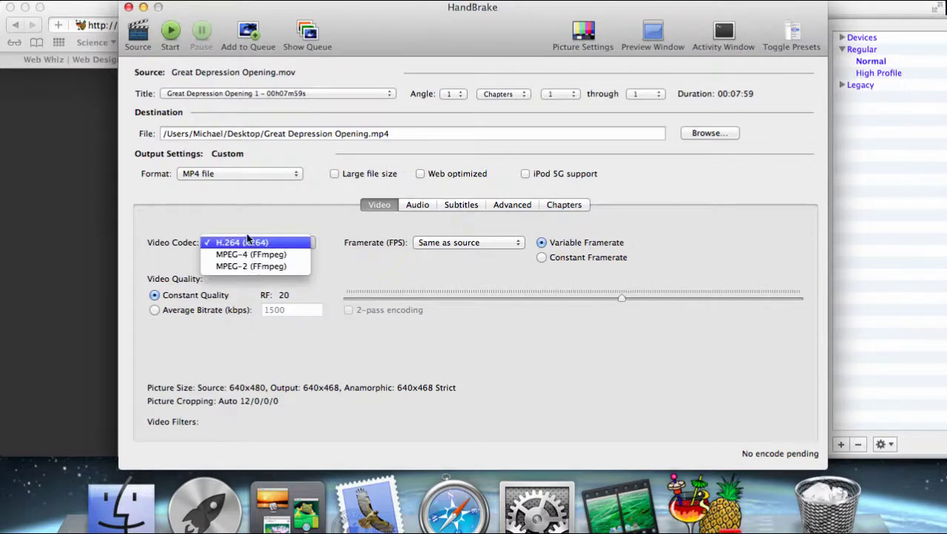
- Review the audio, subtitle, advanced and chapter settings, and return to the video settings
{"action": "left_click", "coordinate": [416, 206]}
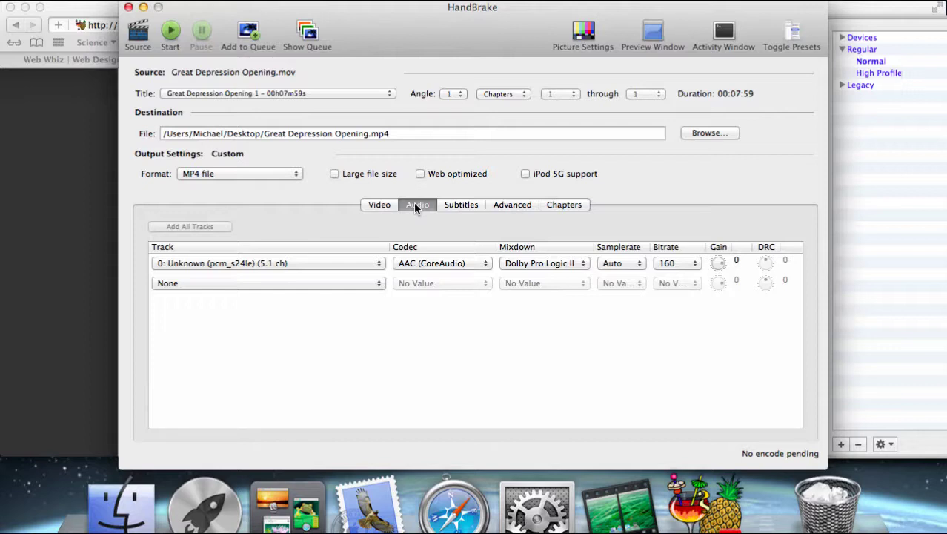
{"action": "left_click", "coordinate": [470, 206]}
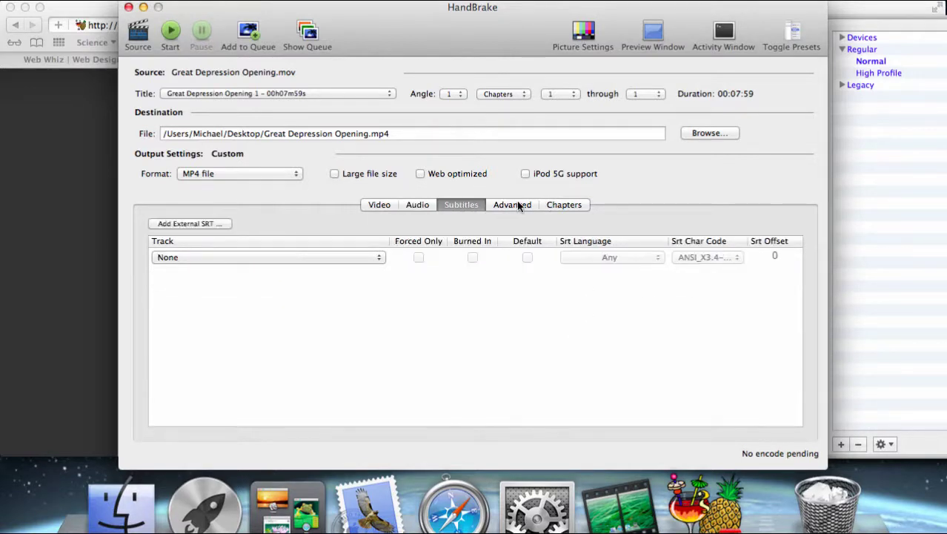
{"action": "left_click", "coordinate": [518, 205]}
{"action": "left_click", "coordinate": [564, 204]}
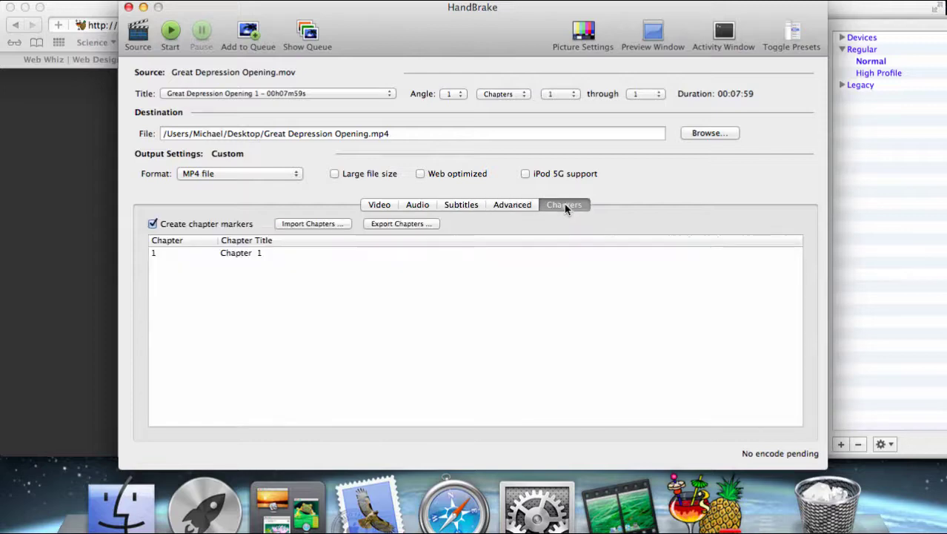
{"action": "left_click", "coordinate": [379, 205]}
- Keep MP4 file as the output format, encode the video and dismiss the completion notice
{"action": "left_click", "coordinate": [198, 176]}
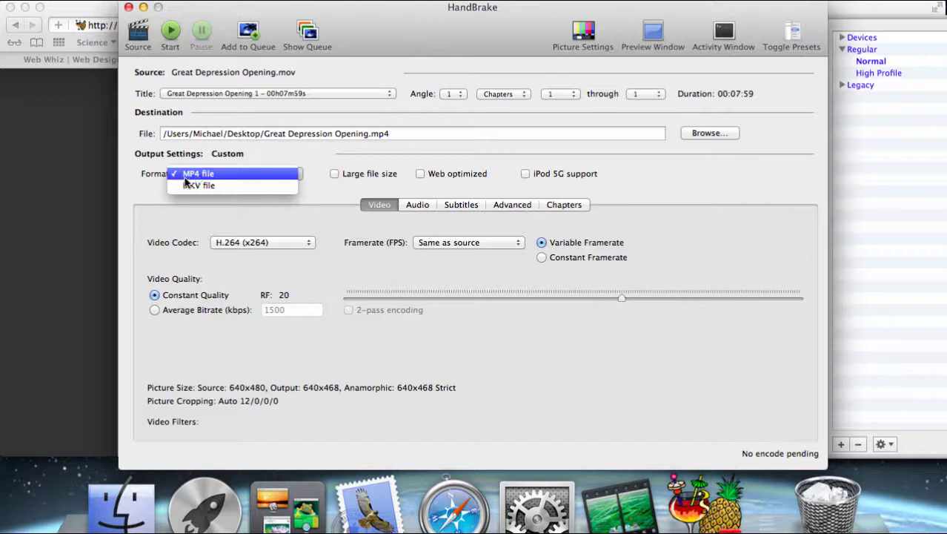
{"action": "left_click", "coordinate": [241, 218]}
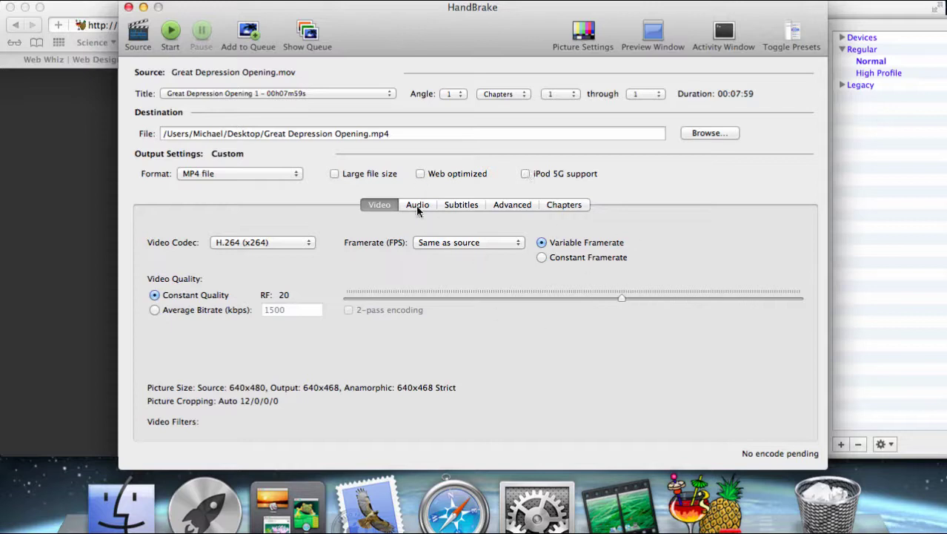
{"action": "left_click", "coordinate": [169, 31]}
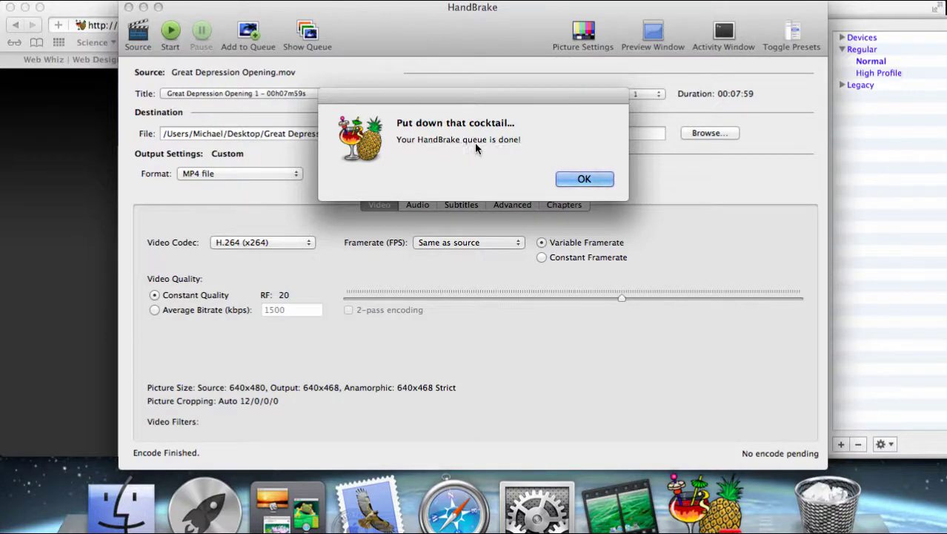
{"action": "left_click", "coordinate": [584, 178]}
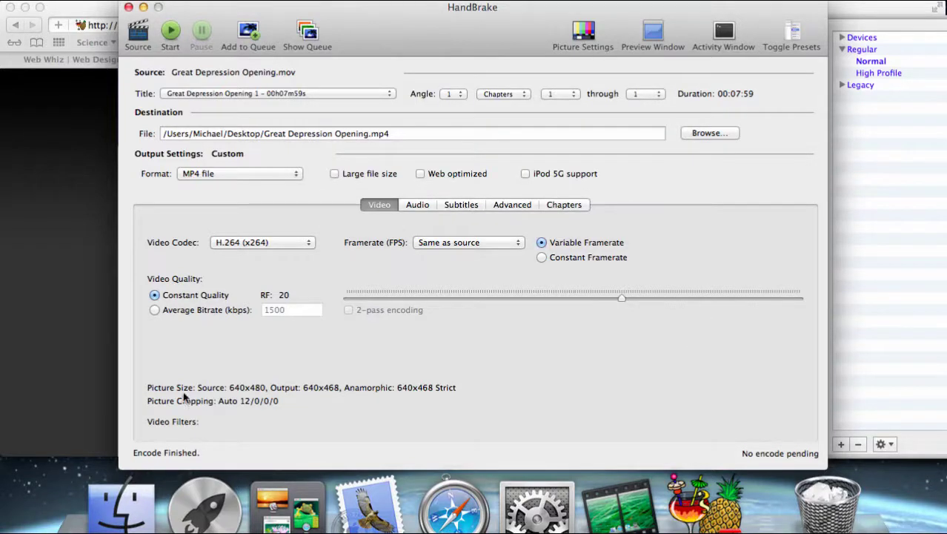
- Check the file size of Great Depression Opening.mp4 on the Desktop in its Finder info, and close the info window
{"action": "left_click", "coordinate": [115, 493]}
{"action": "left_click", "coordinate": [607, 145]}
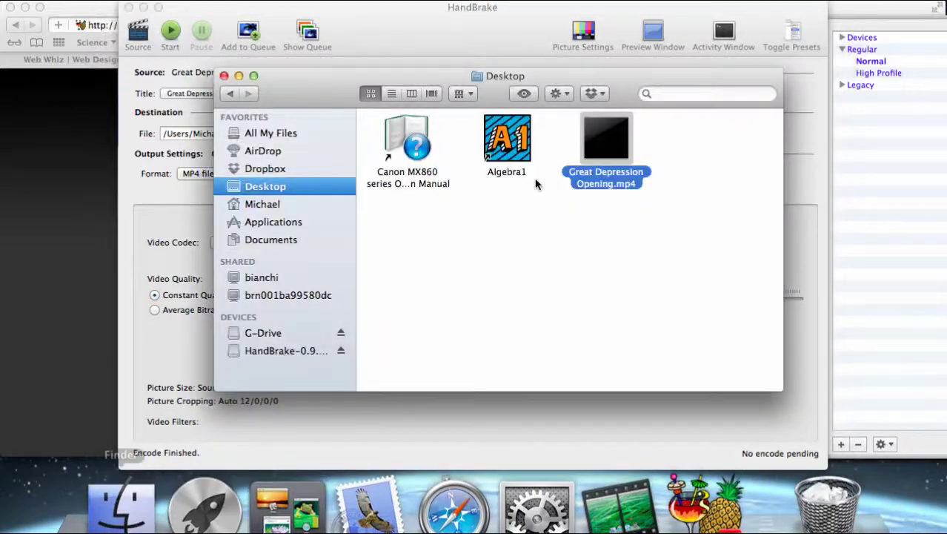
{"action": "right_click", "coordinate": [591, 120]}
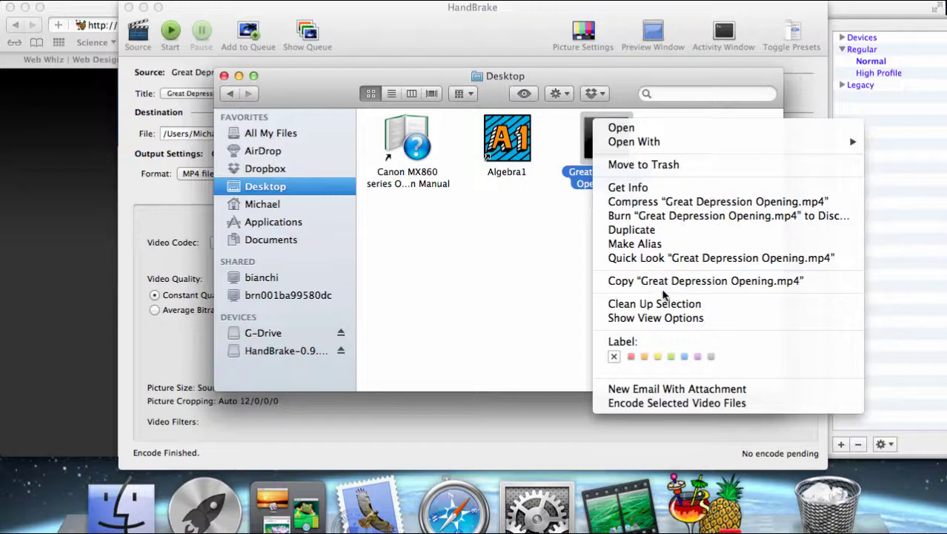
{"action": "left_click", "coordinate": [646, 189]}
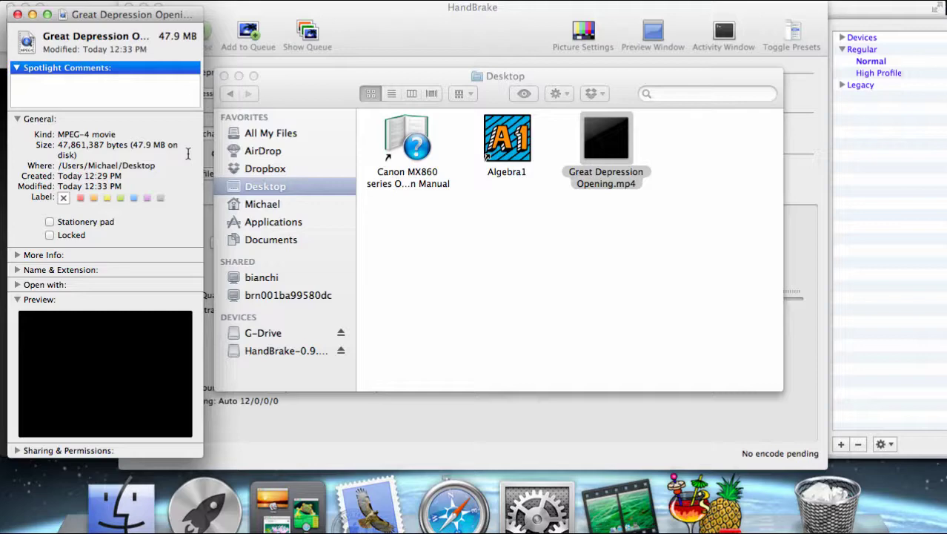
{"action": "left_click", "coordinate": [18, 14]}
- Play the converted Great Depression Opening.mp4 briefly in QuickTime Player to check its quality, and close it
{"action": "mouse_move", "coordinate": [590, 132]}
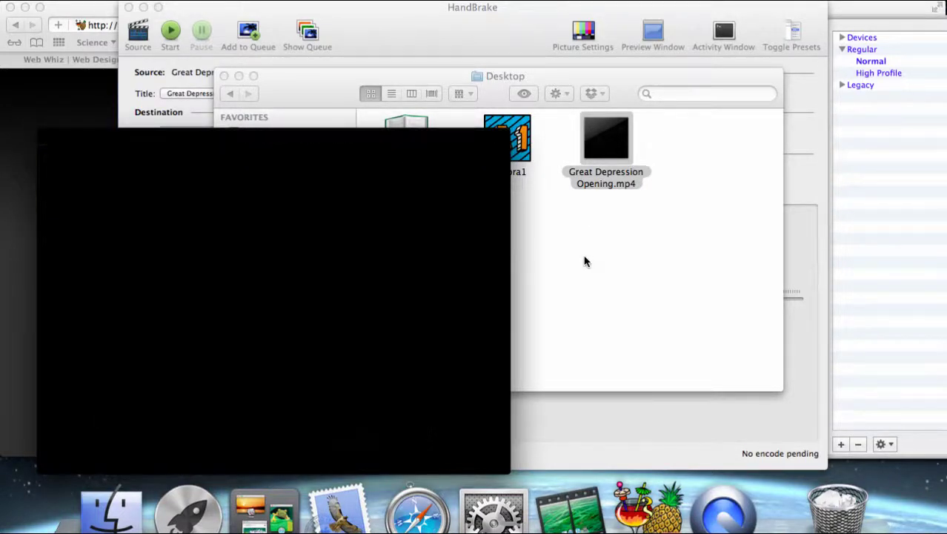
{"action": "left_click", "coordinate": [278, 414]}
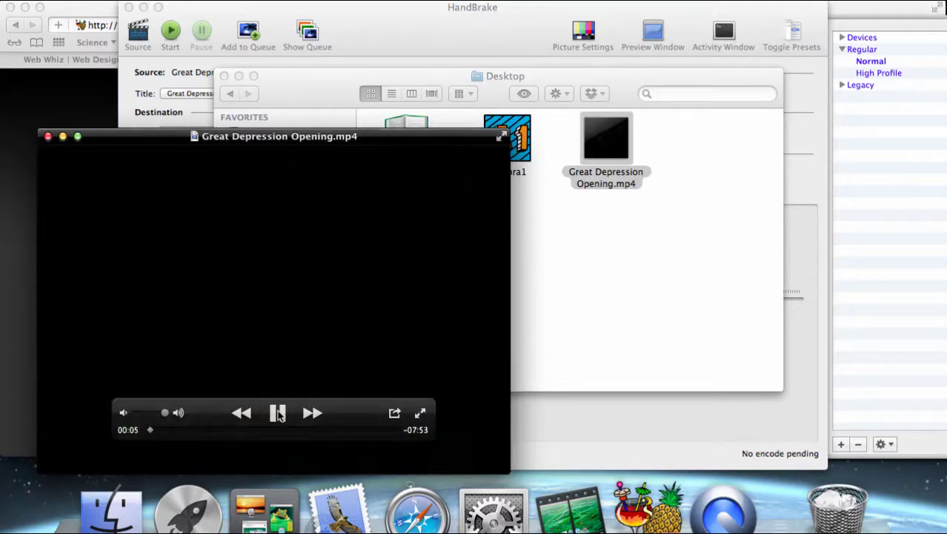
{"action": "left_click", "coordinate": [48, 137]}
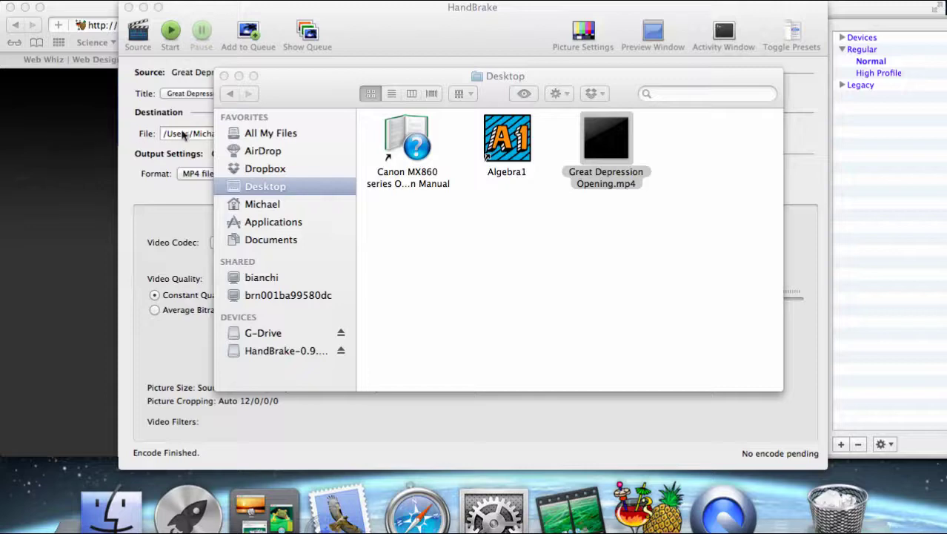
- Bring HandBrake forward, switch back to its download page in Safari and return to the Web Whiz home page
{"action": "left_click", "coordinate": [511, 15]}
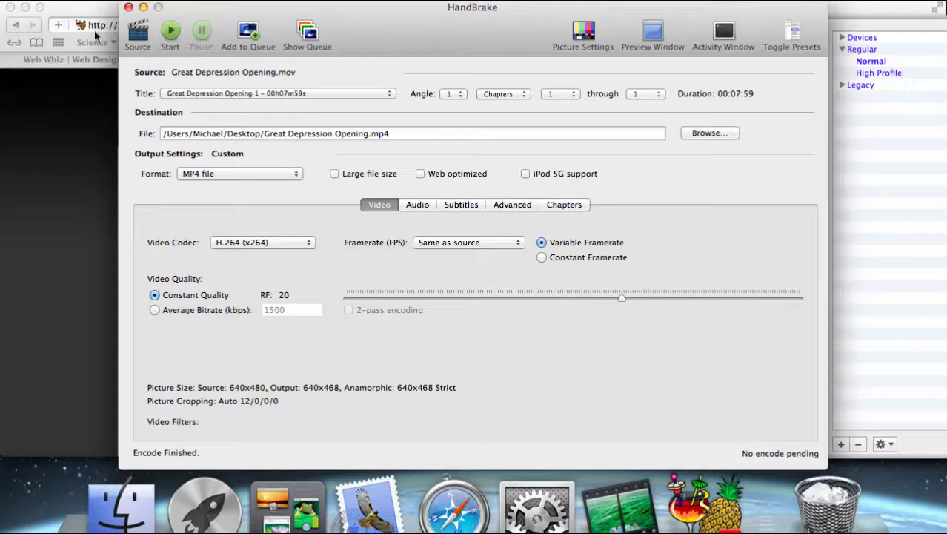
{"action": "left_click", "coordinate": [69, 161]}
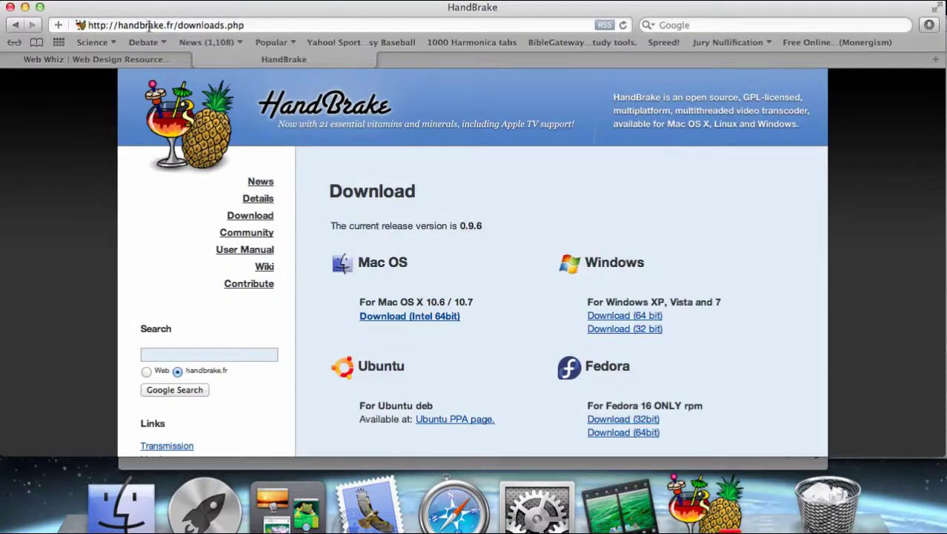
{"action": "left_click", "coordinate": [153, 61]}
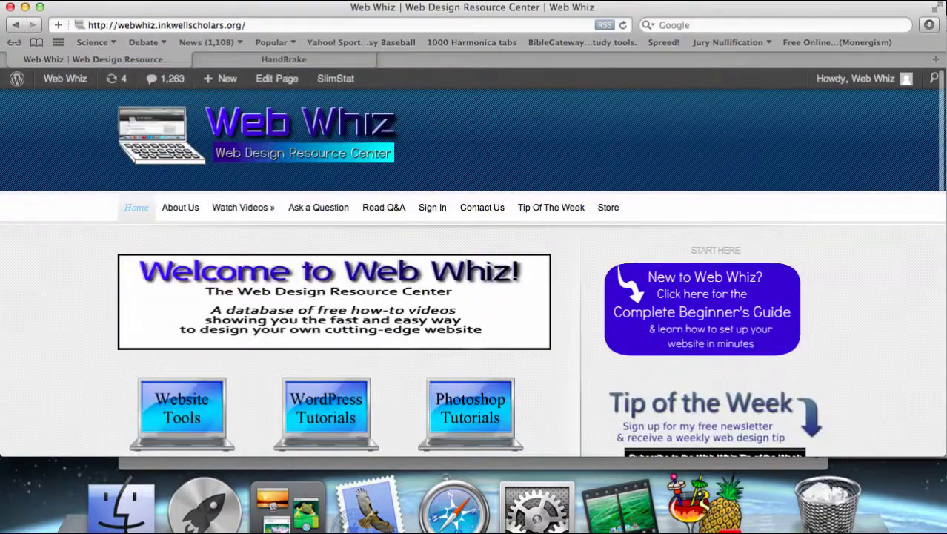
{"action": "left_click", "coordinate": [533, 1]}
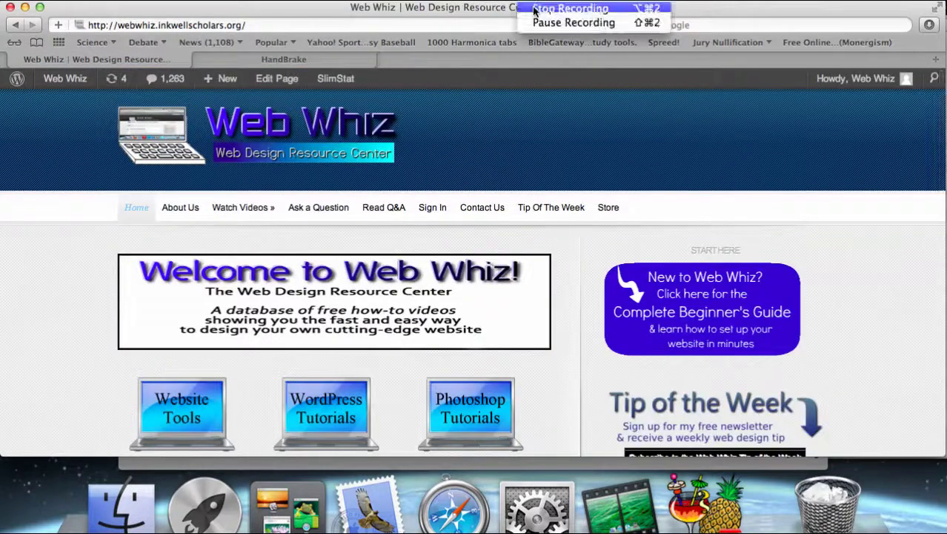